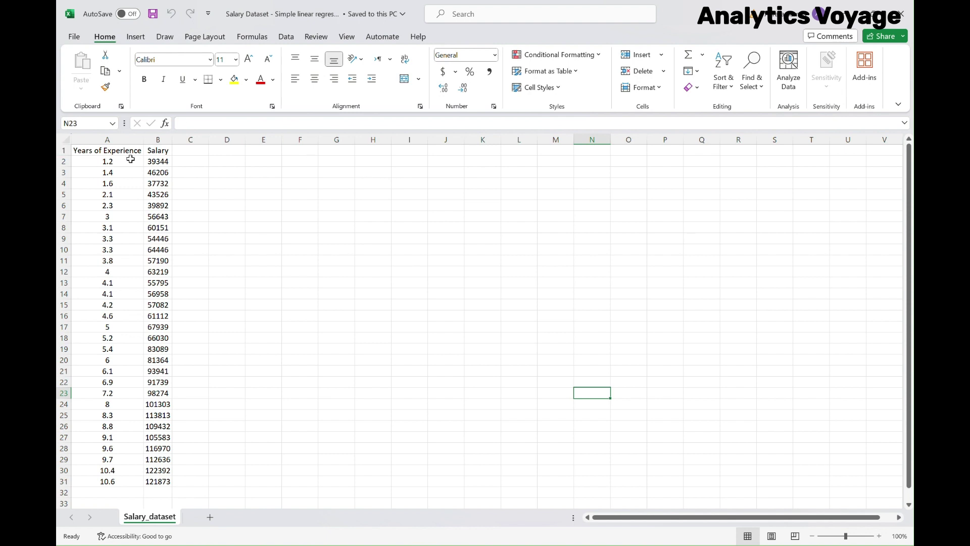
Insert a blank row above the data as the new row 1.
{"action": "left_click", "coordinate": [62, 151]}
{"action": "right_click", "coordinate": [63, 150]}
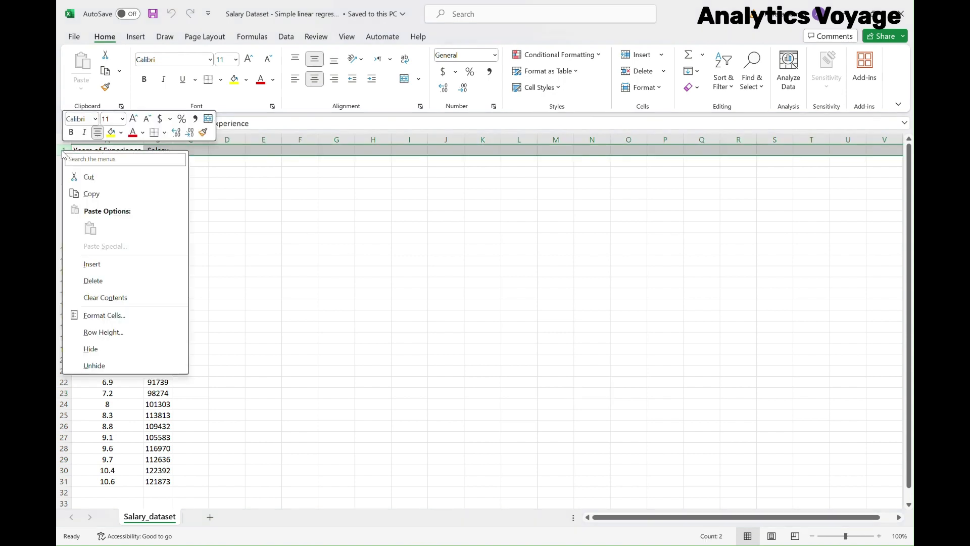
{"action": "left_click", "coordinate": [120, 265]}
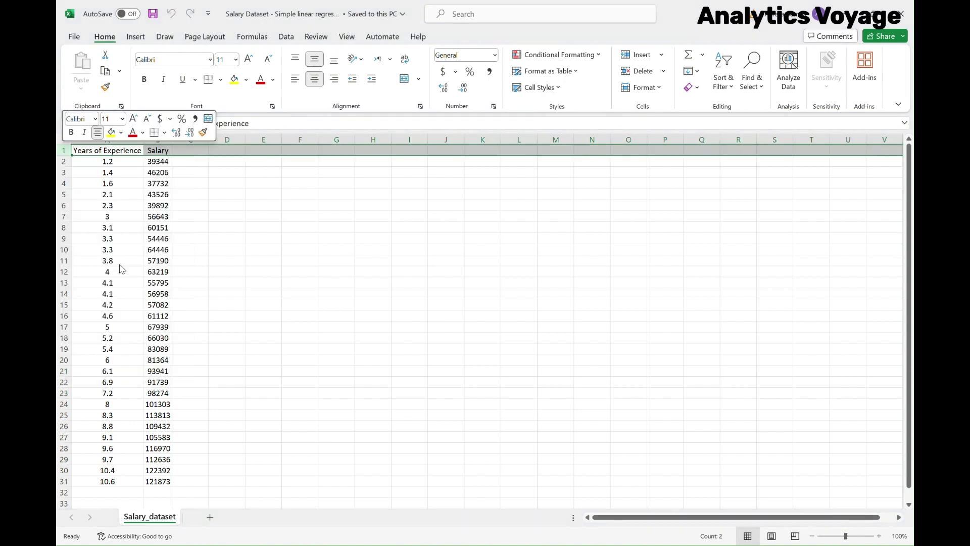
Label cell A1 'X' and cell B1 'Y'.
{"action": "left_click", "coordinate": [107, 147]}
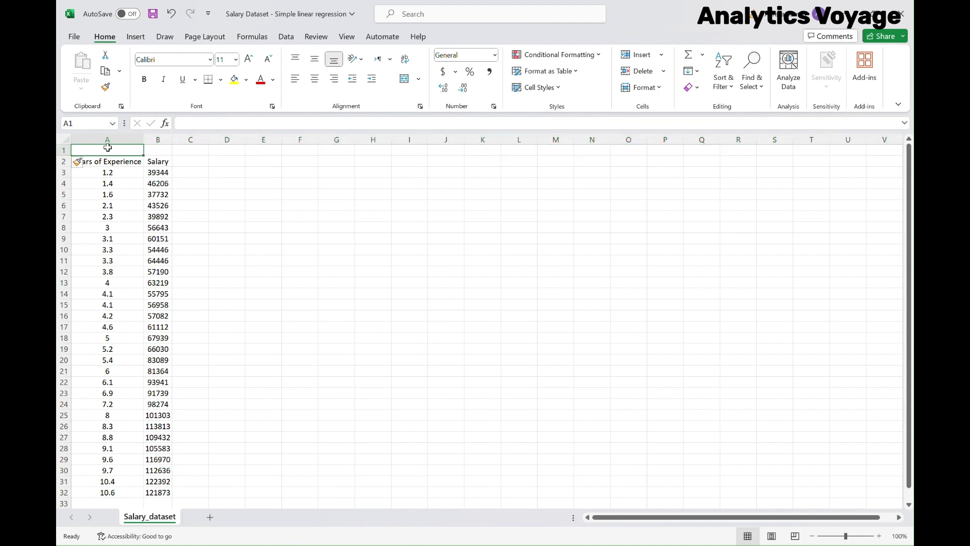
{"action": "type", "text": "X"}
{"action": "left_click", "coordinate": [154, 151]}
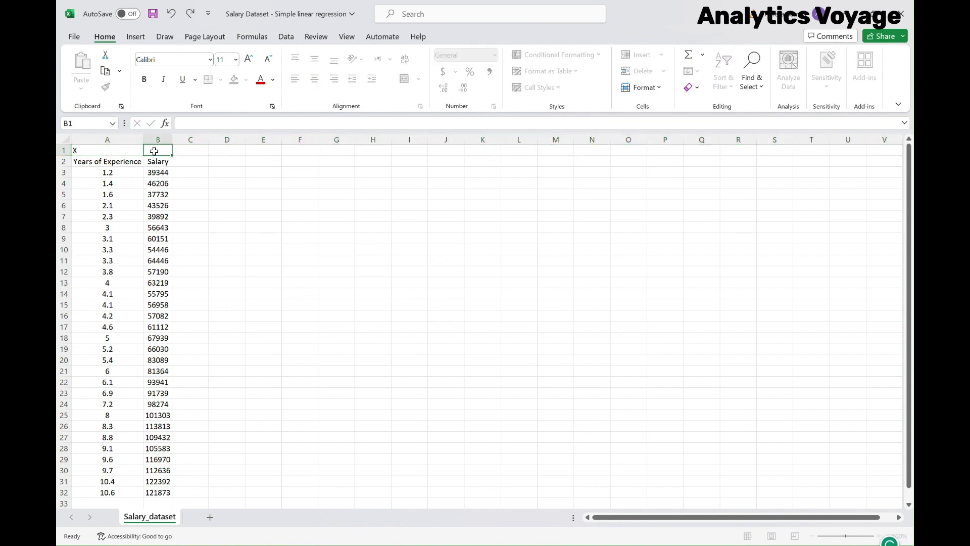
{"action": "type", "text": "Y"}
{"action": "left_click", "coordinate": [415, 247]}
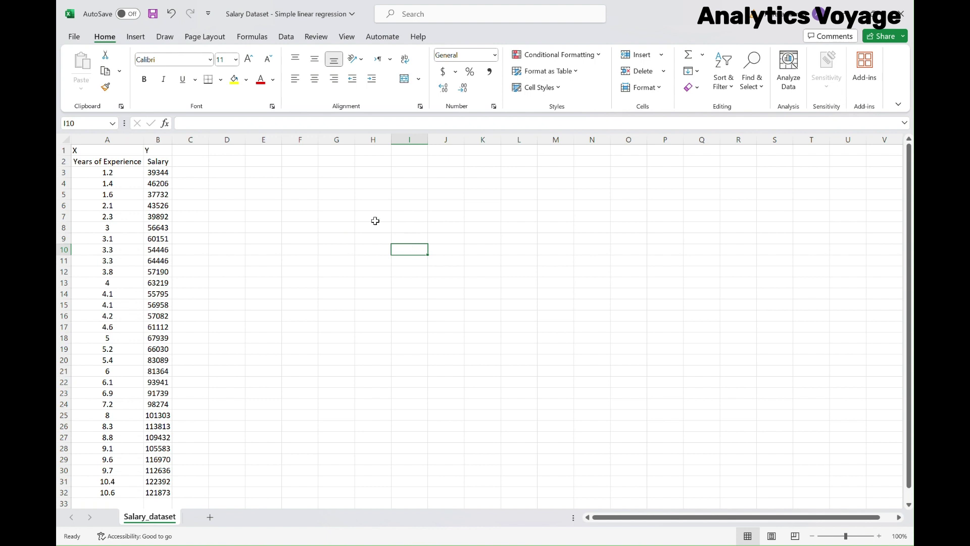
Insert an empty plain scatter chart.
{"action": "left_click", "coordinate": [136, 38]}
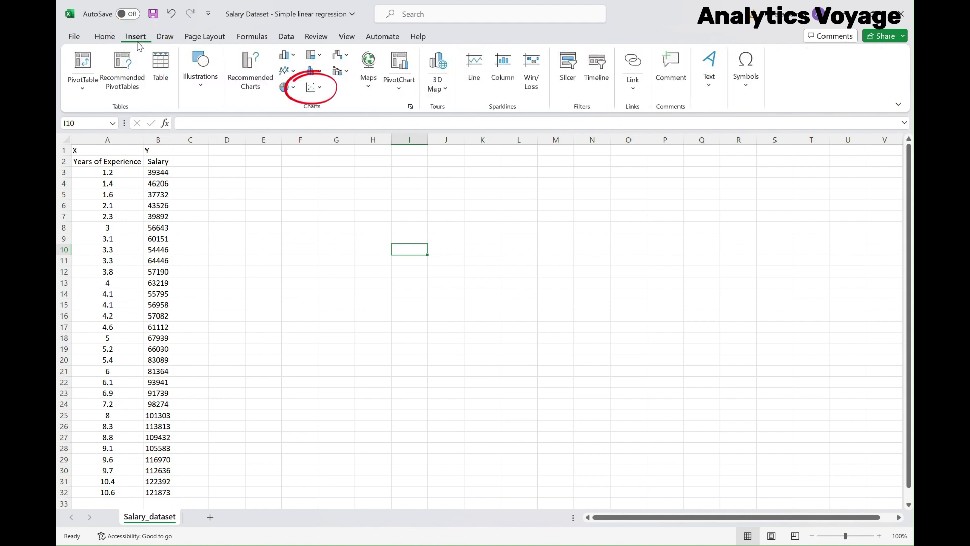
{"action": "left_click", "coordinate": [315, 87]}
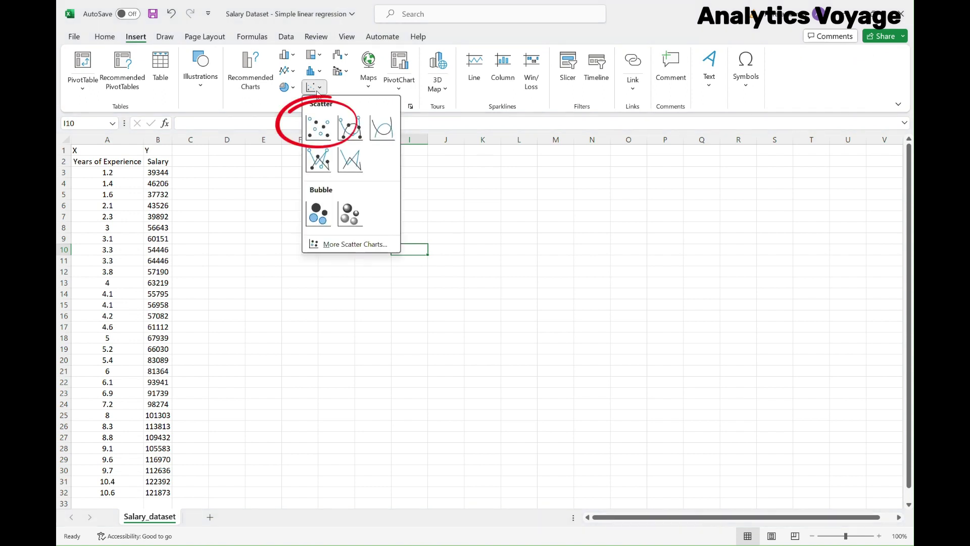
{"action": "left_click", "coordinate": [327, 128]}
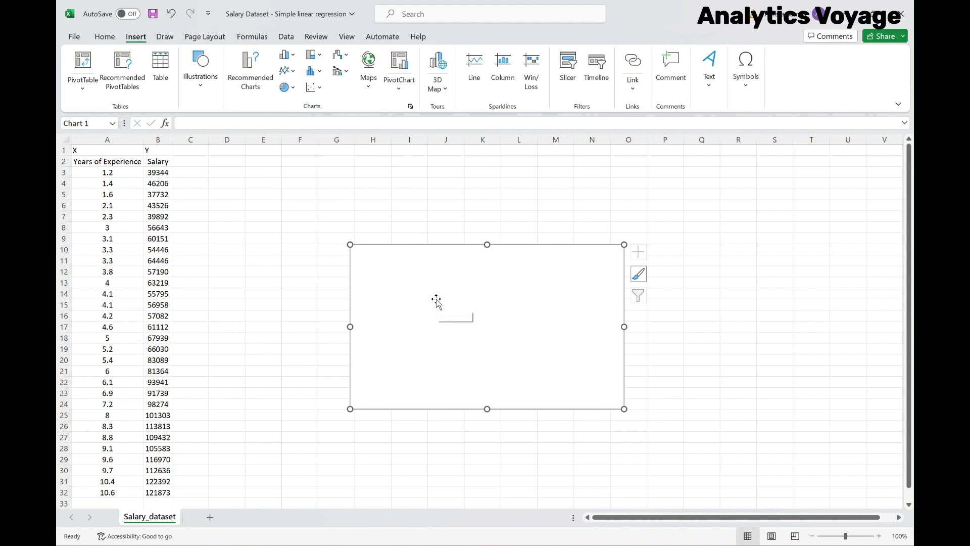
Add a data series named 'Scatter plot of salary vs. years of experience' to the chart.
{"action": "right_click", "coordinate": [437, 302]}
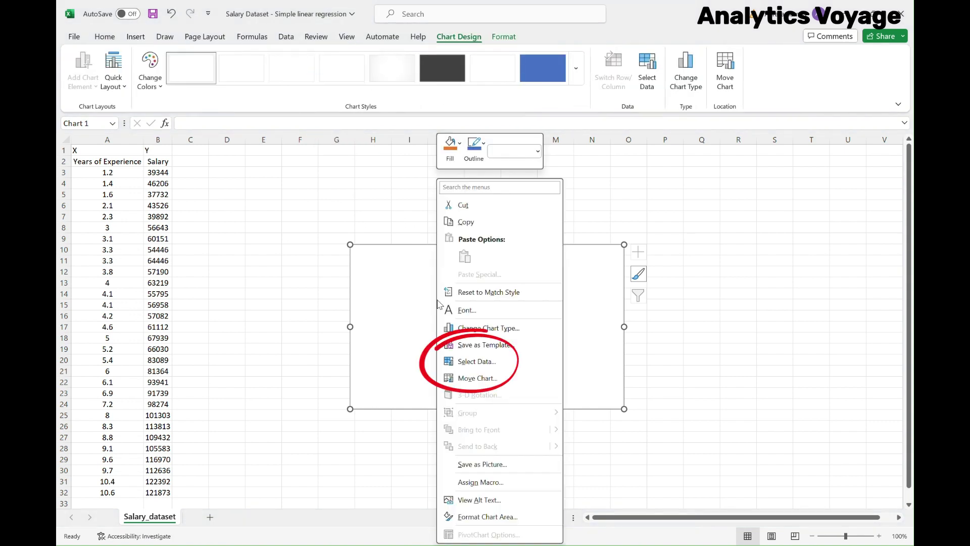
{"action": "left_click", "coordinate": [502, 361]}
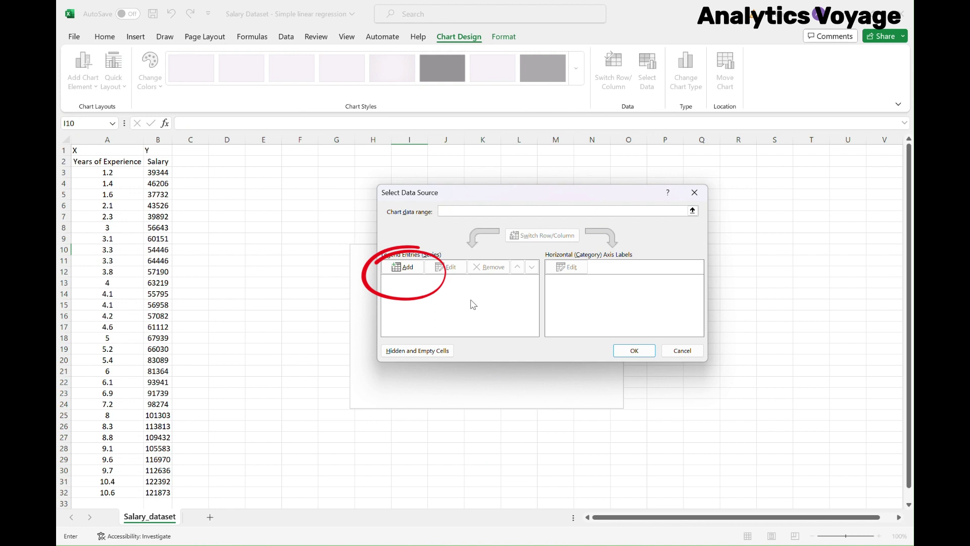
{"action": "left_click", "coordinate": [404, 268]}
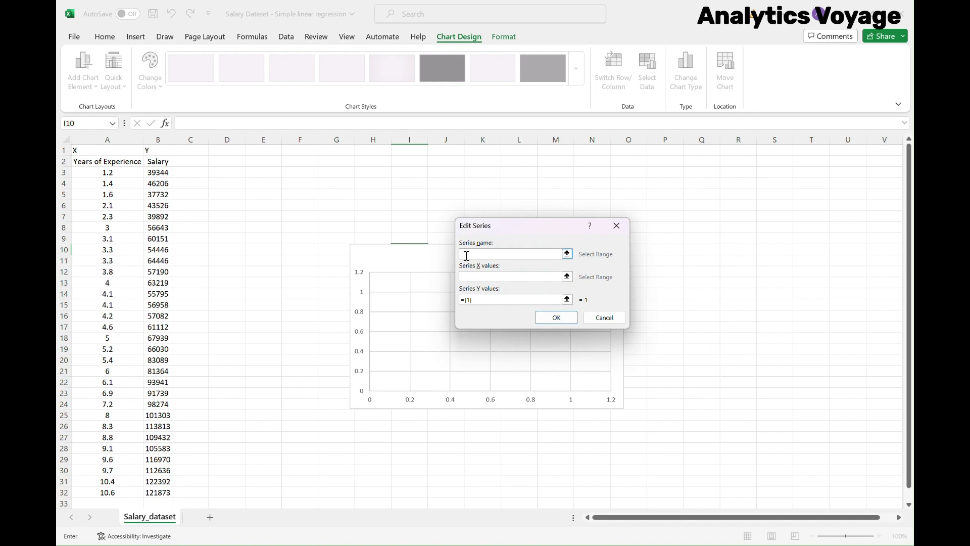
{"action": "type", "text": "S"}
{"action": "type", "text": "cat"}
{"action": "type", "text": "ter plot of sla"}
{"action": "type", "text": "lary"}
{"action": "type", "text": " vs. years o"}
{"action": "type", "text": "f ex"}
{"action": "type", "text": "peri"}
{"action": "type", "text": "enc"}
{"action": "type", "text": "e"}
{"action": "left_click", "coordinate": [505, 277]}
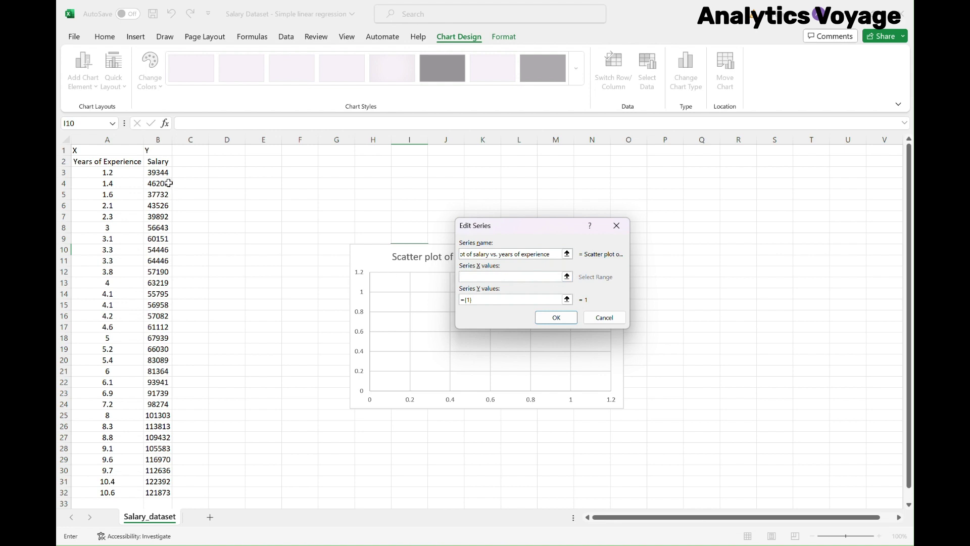
Set the series X values to A3:A32 and Y values to B3:B32, and apply.
{"action": "left_click_drag", "start_coordinate": [118, 173], "coordinate": [130, 491]}
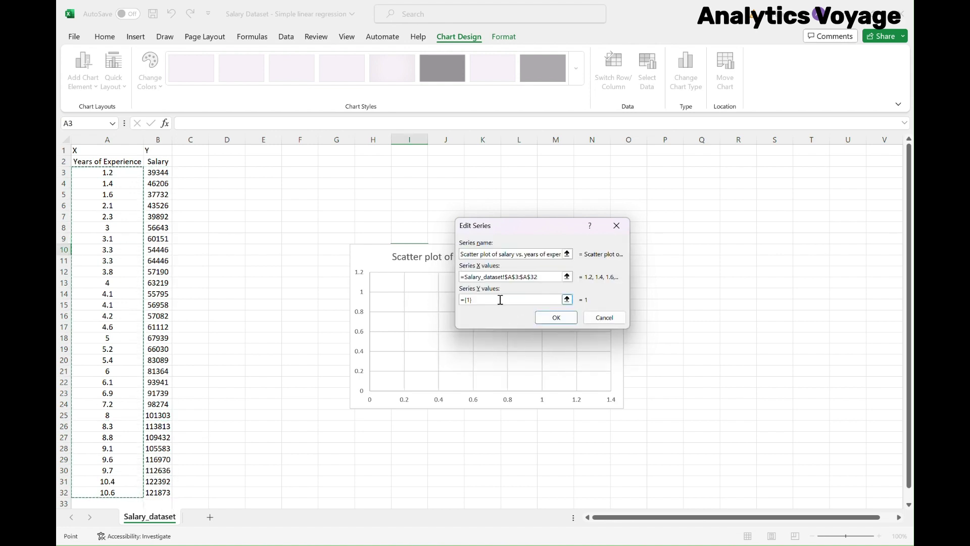
{"action": "left_click_drag", "start_coordinate": [501, 296], "coordinate": [444, 303]}
{"action": "key", "text": "BackSpace"}
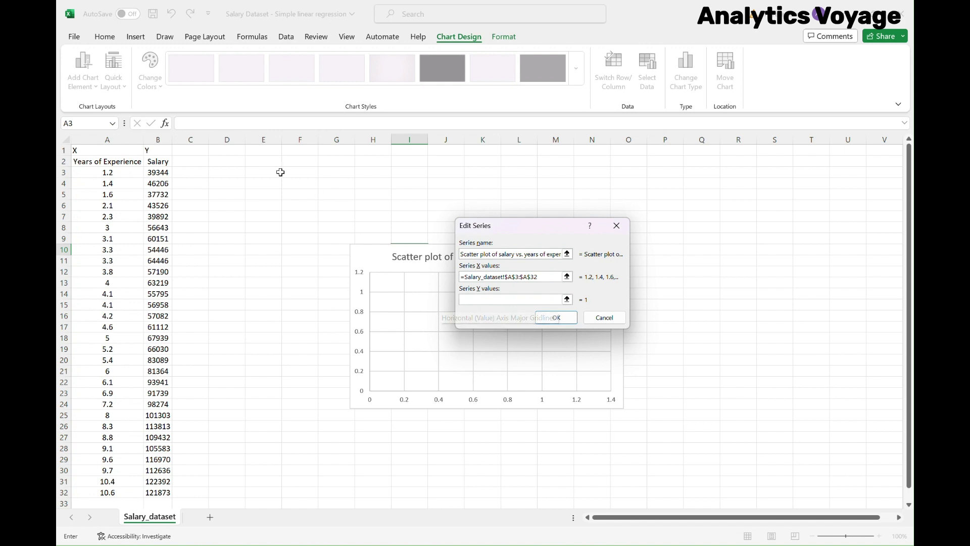
{"action": "left_click", "coordinate": [157, 173]}
{"action": "left_click_drag", "start_coordinate": [157, 173], "coordinate": [166, 492]}
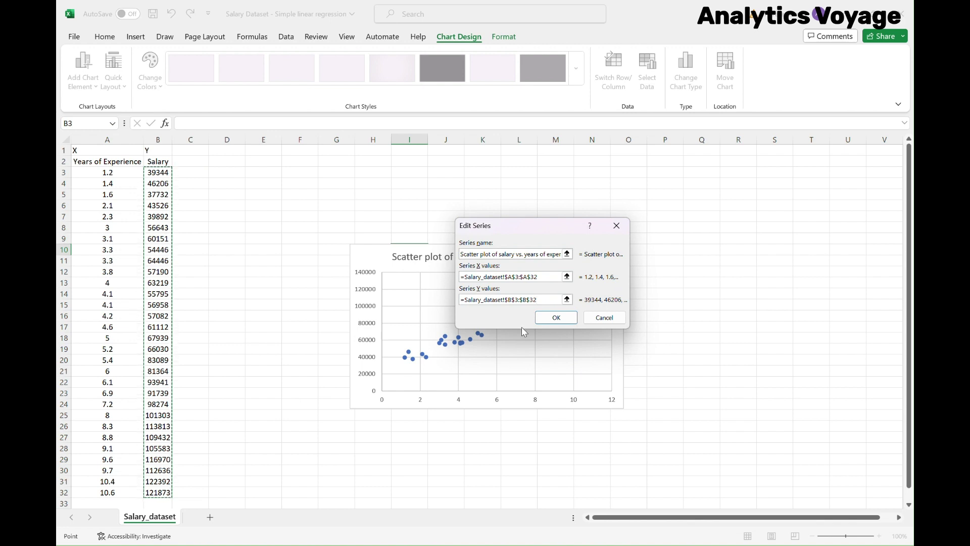
{"action": "left_click", "coordinate": [557, 317]}
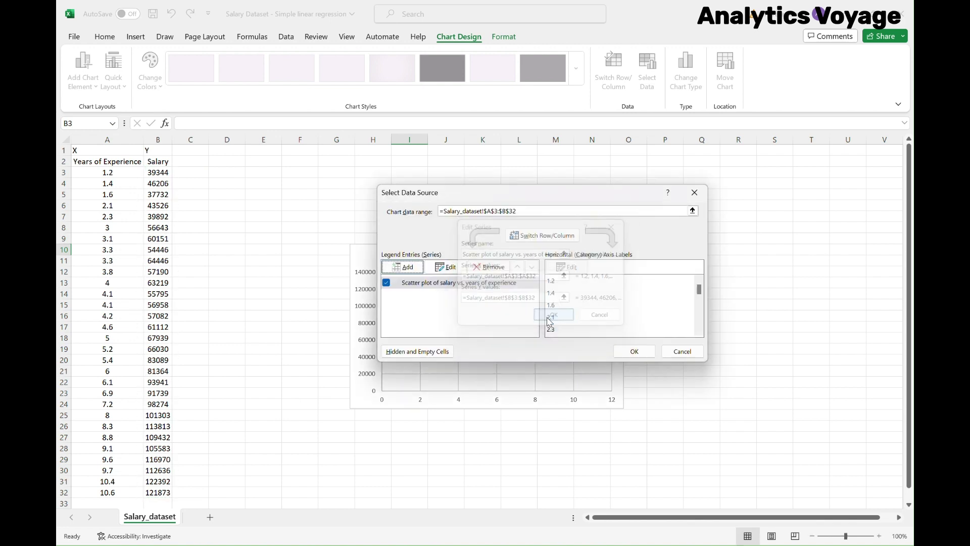
{"action": "left_click", "coordinate": [638, 354]}
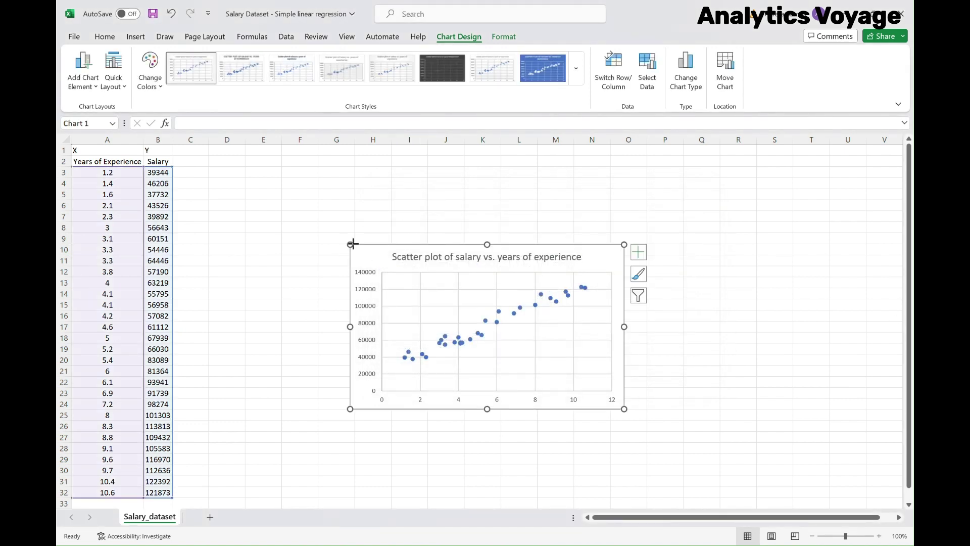
Enlarge the scatter chart by extending it up-left and down-right.
{"action": "left_click_drag", "start_coordinate": [349, 244], "coordinate": [247, 188]}
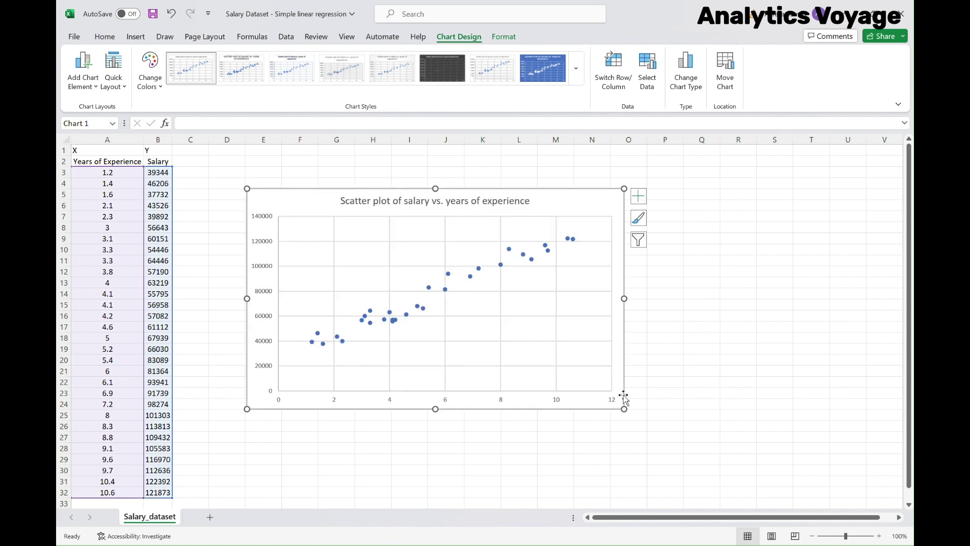
{"action": "left_click_drag", "start_coordinate": [625, 408], "coordinate": [655, 426]}
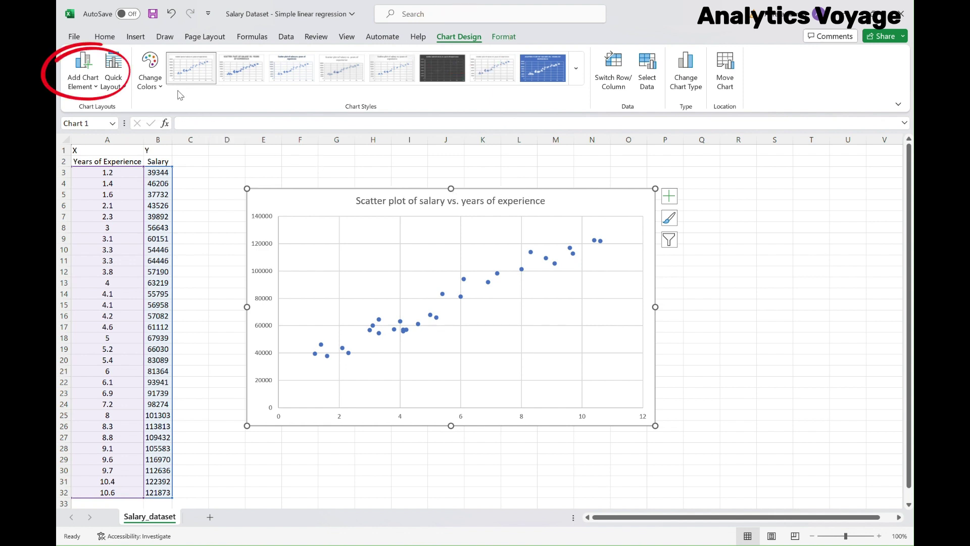
Add primary horizontal and vertical axis titles to the chart.
{"action": "left_click", "coordinate": [80, 86]}
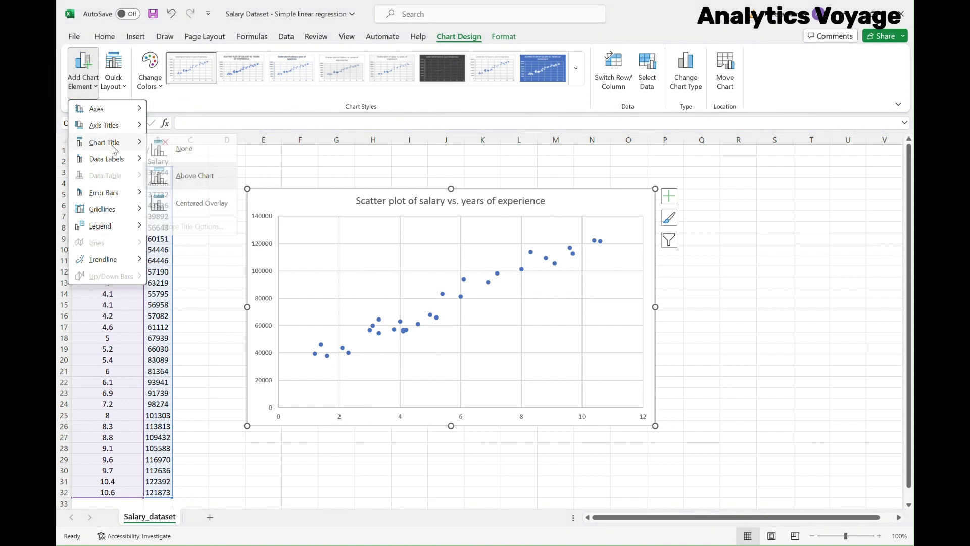
{"action": "mouse_move", "coordinate": [104, 126]}
{"action": "left_click", "coordinate": [168, 133]}
{"action": "left_click", "coordinate": [75, 87]}
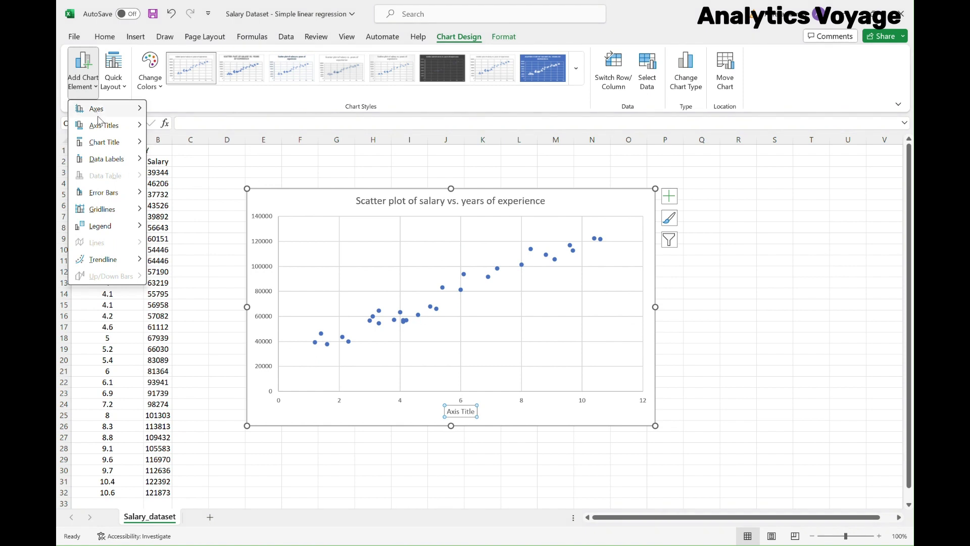
{"action": "mouse_move", "coordinate": [115, 128]}
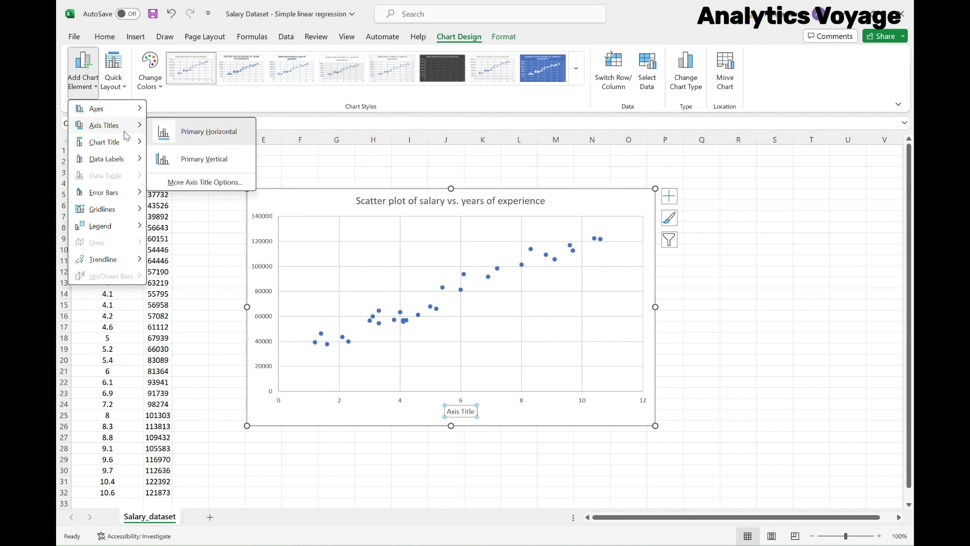
{"action": "left_click", "coordinate": [173, 159]}
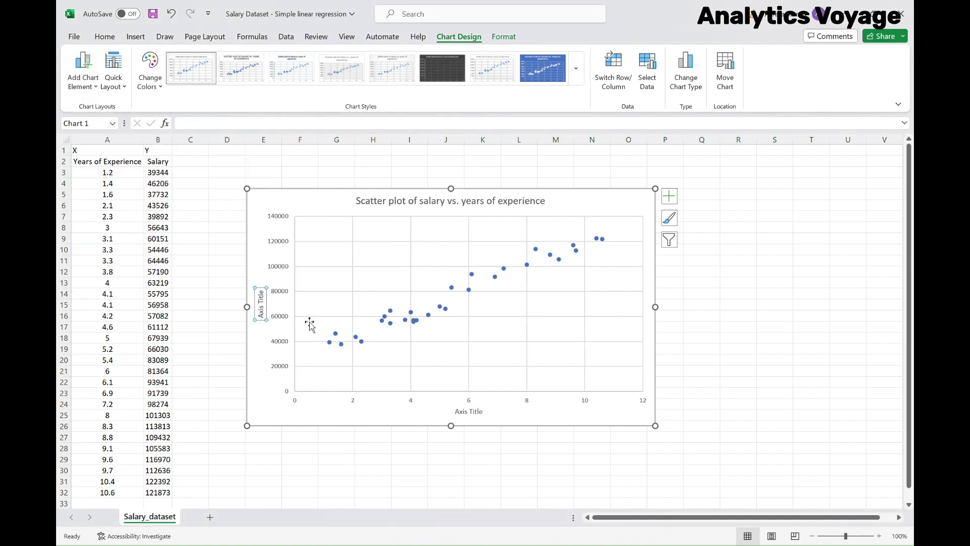
Title the horizontal axis 'Years of experience'.
{"action": "left_click", "coordinate": [464, 417]}
{"action": "left_click", "coordinate": [466, 411]}
{"action": "triple_click", "coordinate": [466, 411]}
{"action": "type", "text": "Yea"}
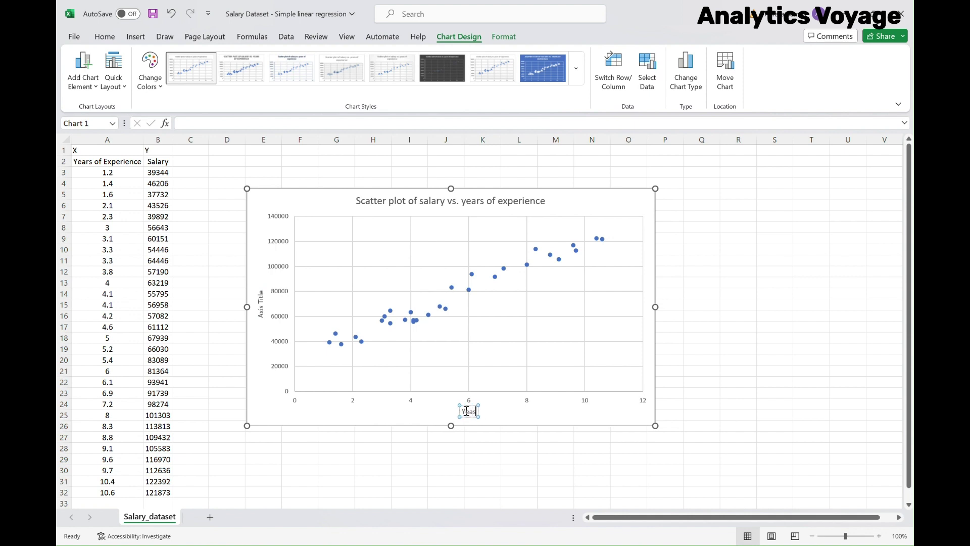
{"action": "type", "text": "rs of exper"}
{"action": "type", "text": "ience"}
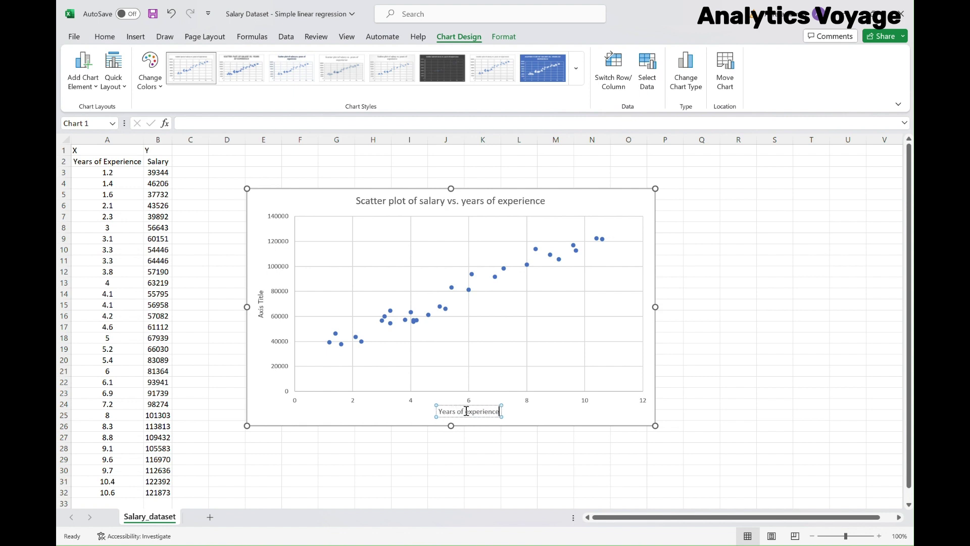
Title the vertical axis 'Salary ($)'.
{"action": "left_click", "coordinate": [261, 309]}
{"action": "double_click", "coordinate": [260, 309]}
{"action": "left_click_drag", "start_coordinate": [260, 317], "coordinate": [260, 291]}
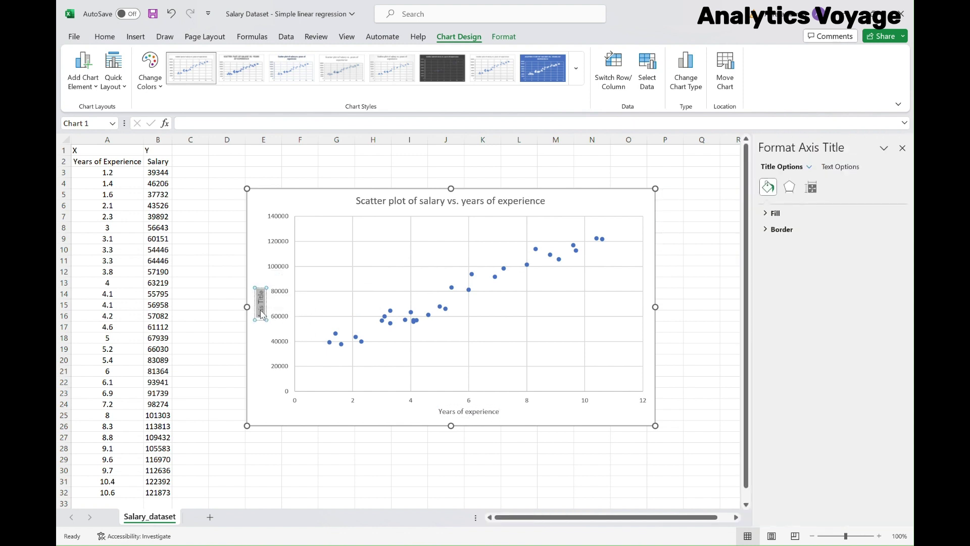
{"action": "type", "text": "Salary (4"}
{"action": "key", "text": "BackSpace"}
{"action": "type", "text": "$"}
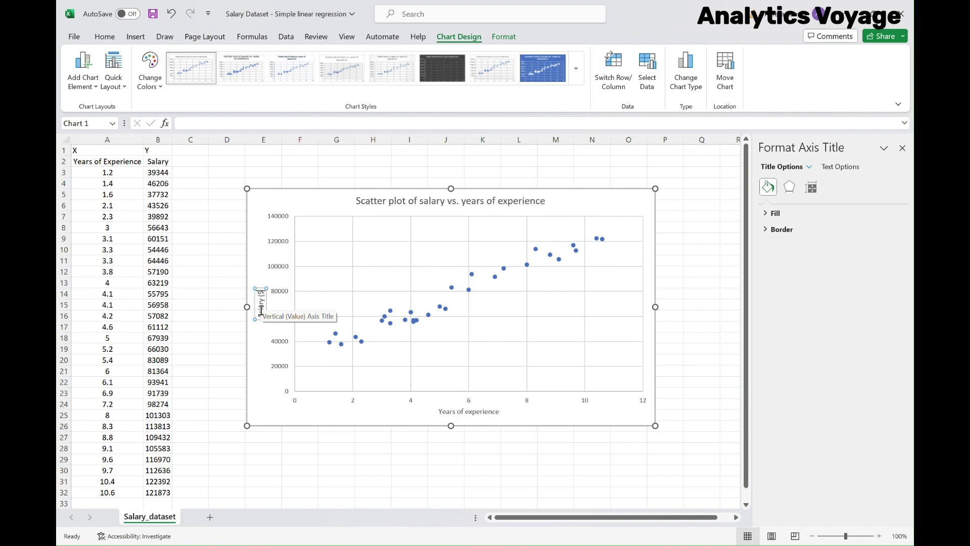
{"action": "type", "text": ")"}
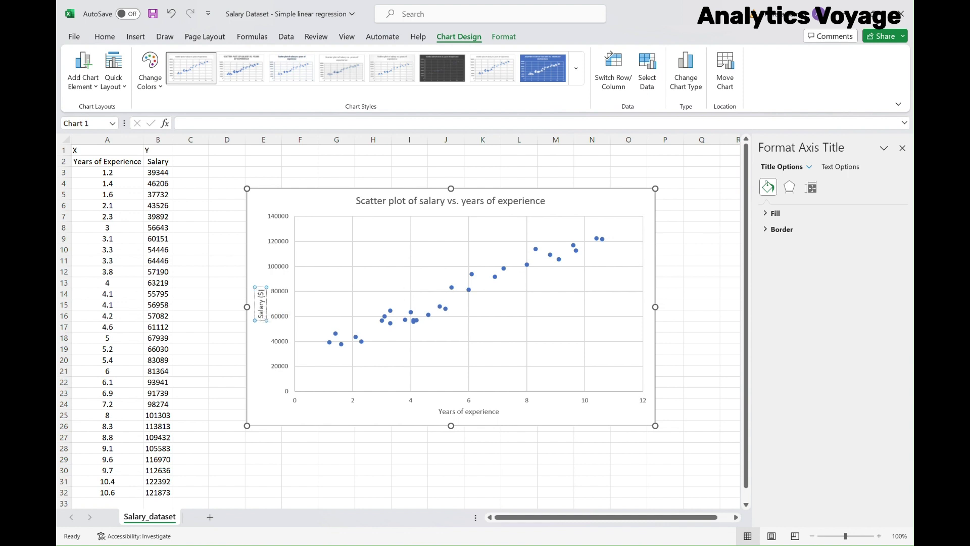
{"action": "left_click", "coordinate": [807, 328]}
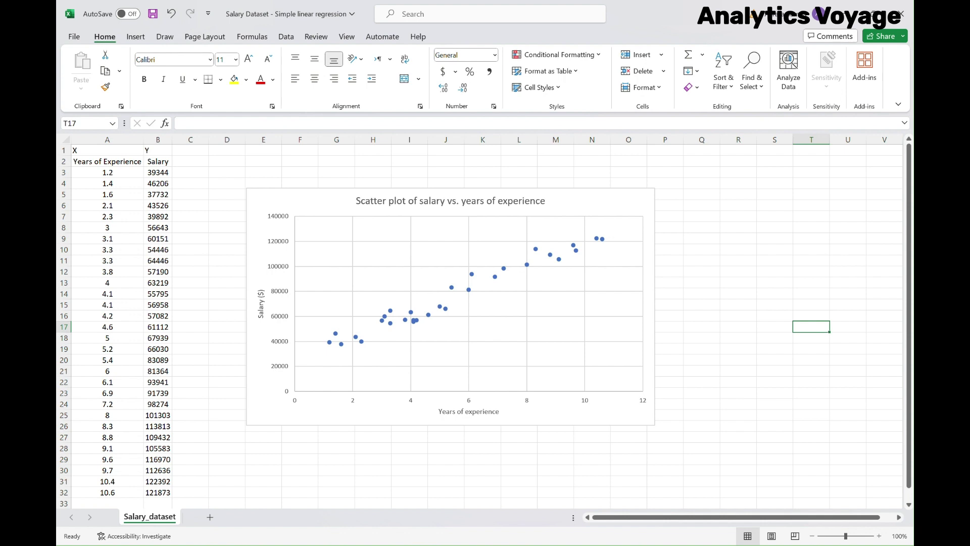
Add a linear trendline to the salary scatter chart.
{"action": "left_click", "coordinate": [331, 197]}
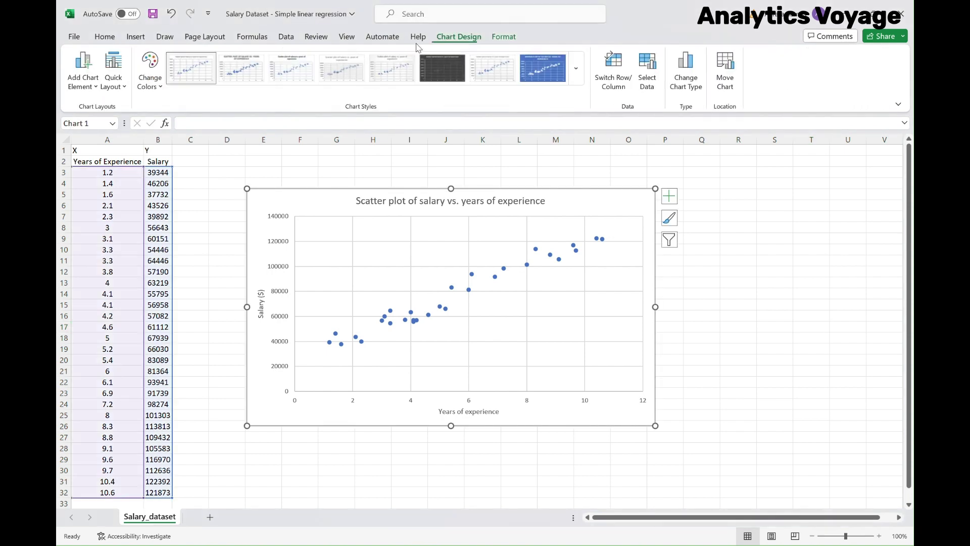
{"action": "left_click", "coordinate": [93, 86]}
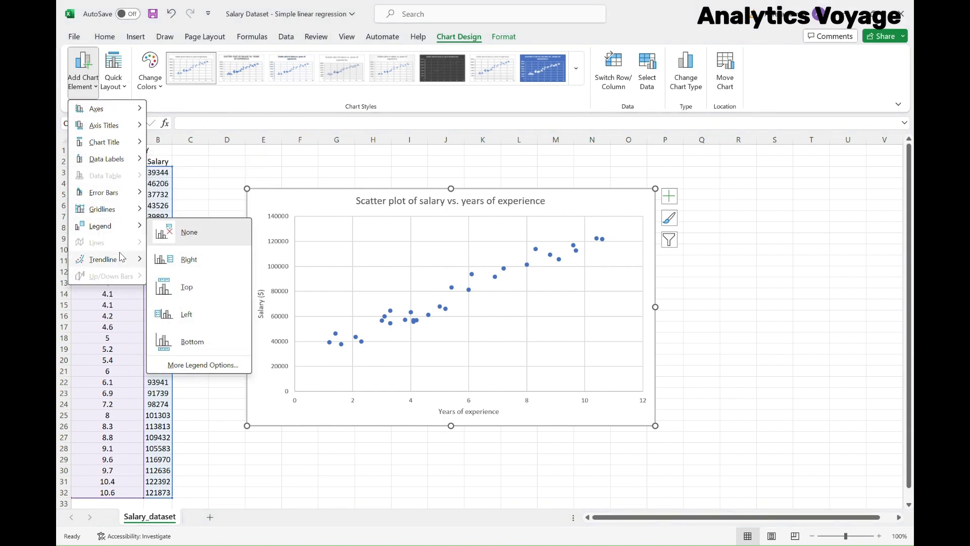
{"action": "mouse_move", "coordinate": [122, 259]}
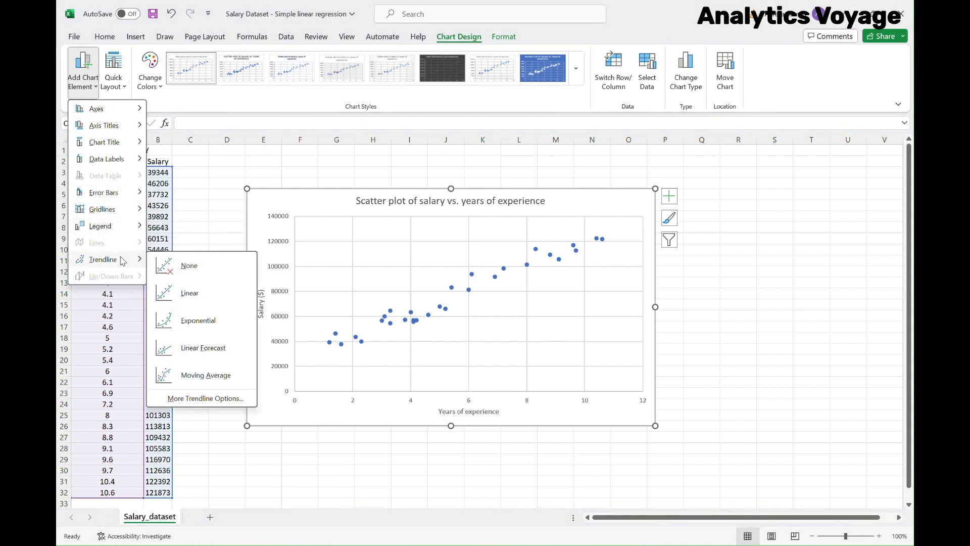
{"action": "left_click", "coordinate": [206, 399]}
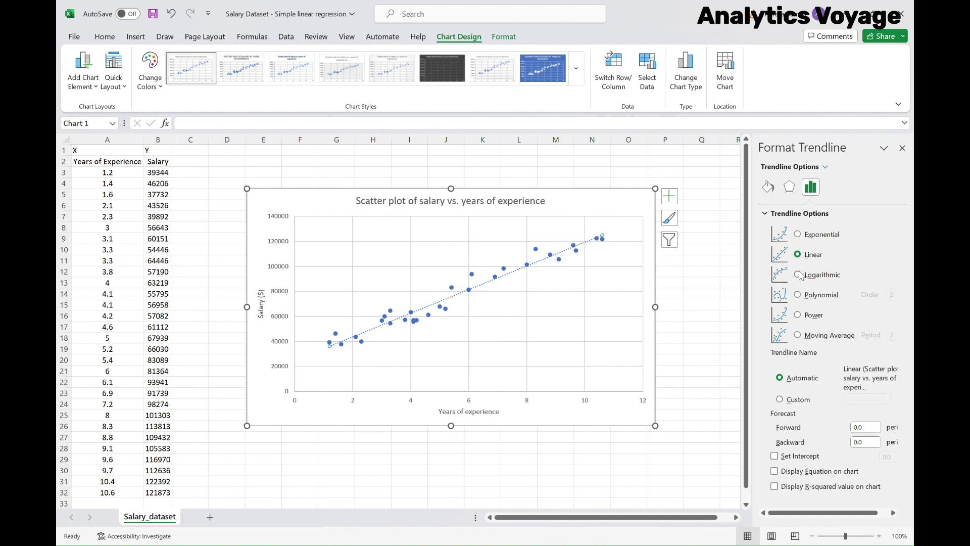
Show the trendline equation and R² value, moving the label over the points.
{"action": "left_click", "coordinate": [775, 472]}
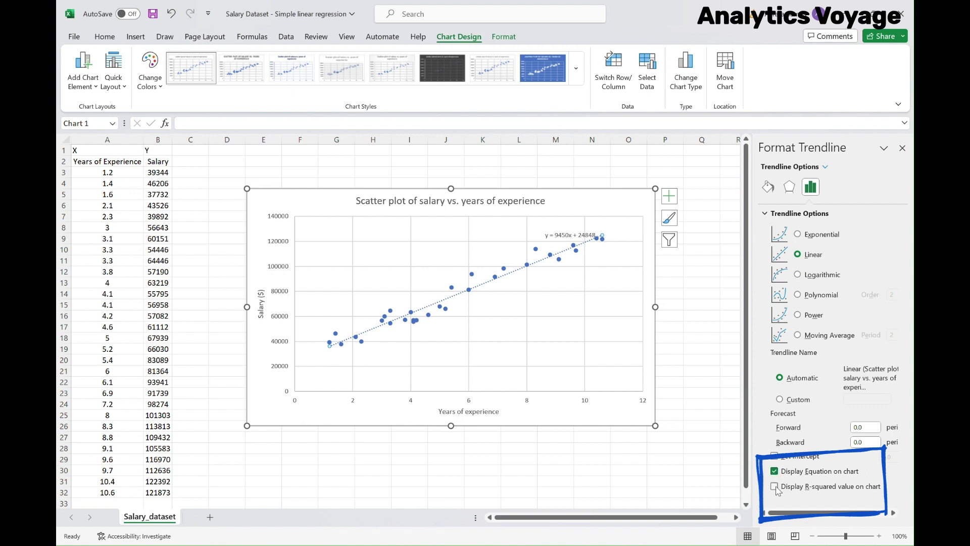
{"action": "left_click", "coordinate": [776, 488]}
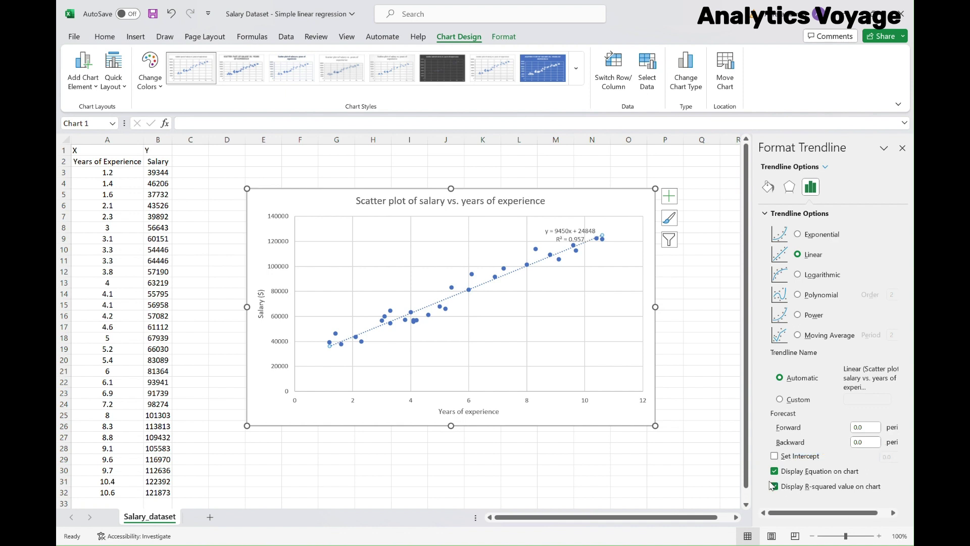
{"action": "left_click_drag", "start_coordinate": [573, 230], "coordinate": [474, 237]}
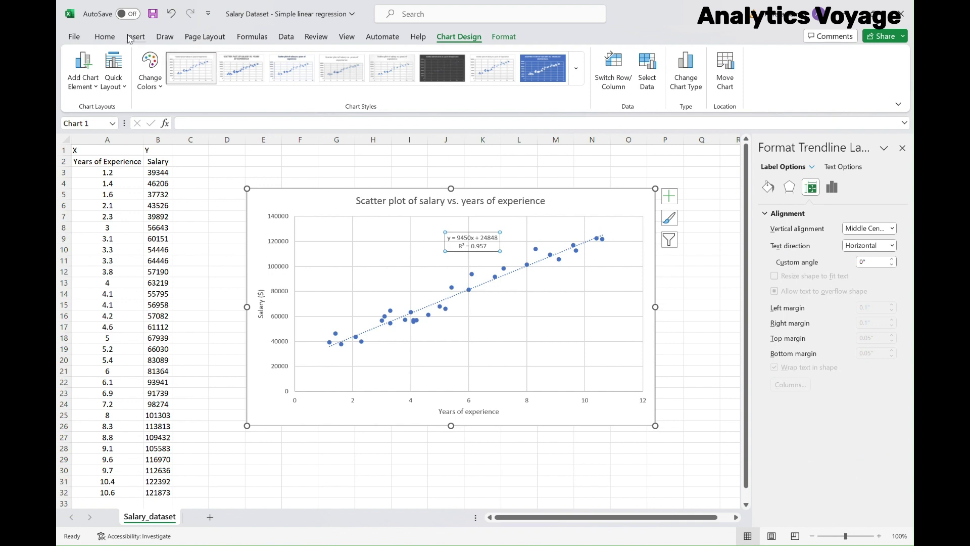
{"action": "left_click", "coordinate": [105, 37]}
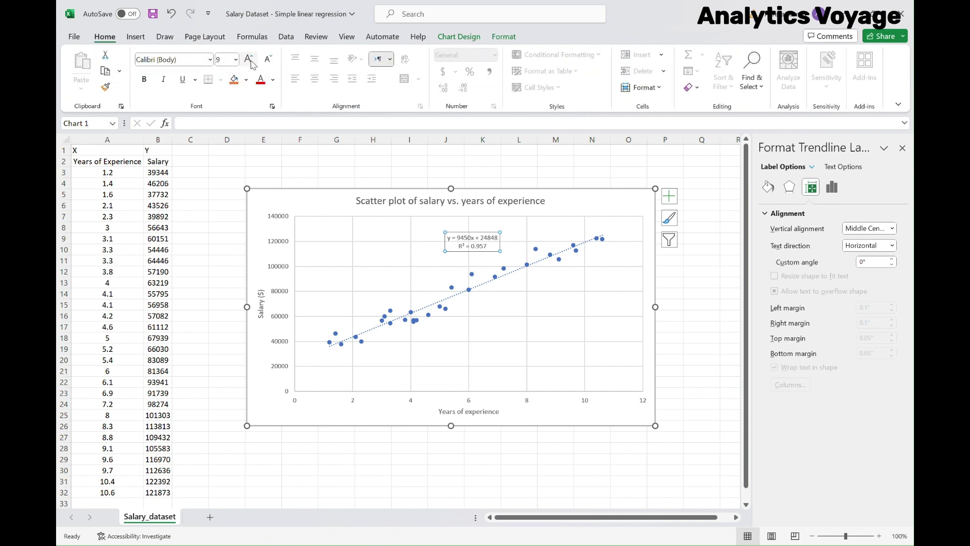
Increase the trendline equation and R² label font from 9 to 11 point.
{"action": "left_click", "coordinate": [249, 59]}
{"action": "left_click", "coordinate": [249, 59]}
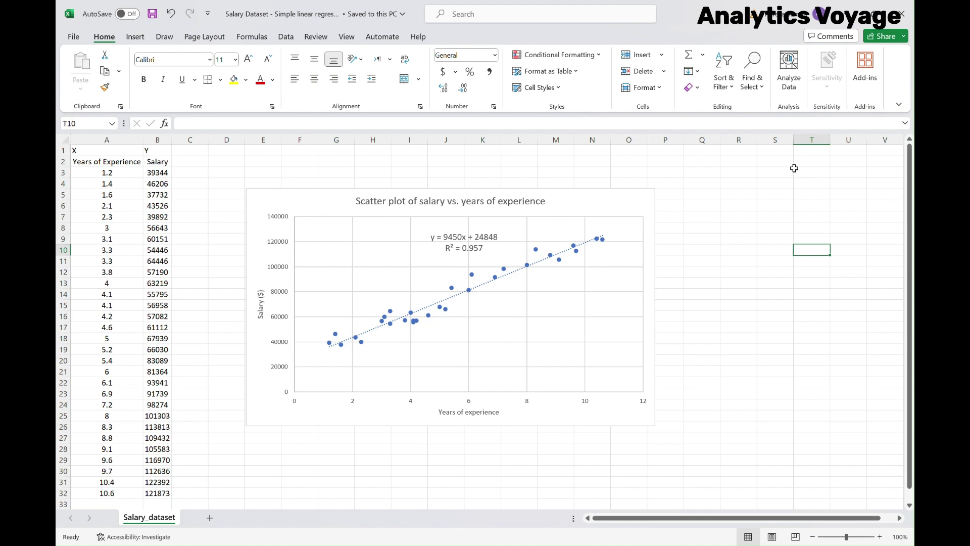
Resize the salary chart smaller and place it at the sheet's upper right.
{"action": "left_click", "coordinate": [619, 212]}
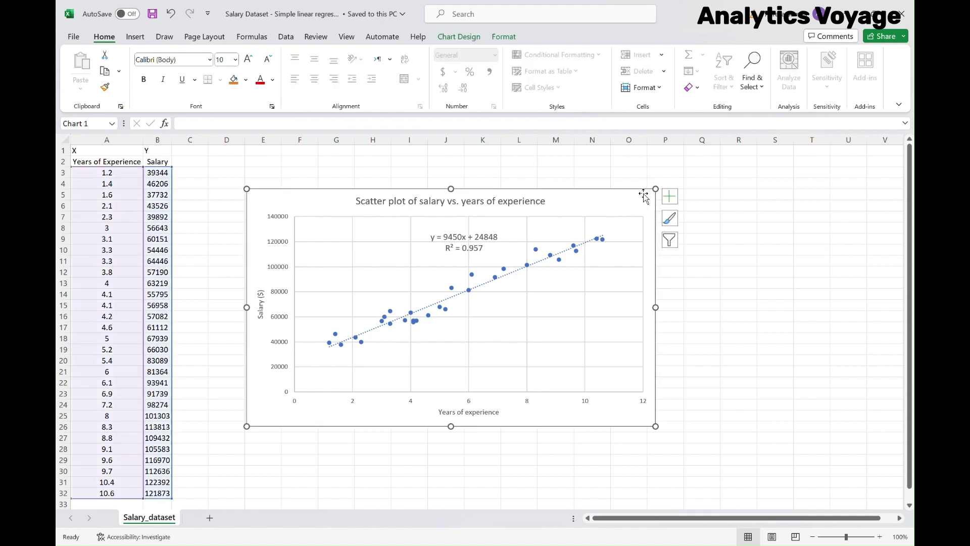
{"action": "left_click_drag", "start_coordinate": [520, 218], "coordinate": [468, 225]}
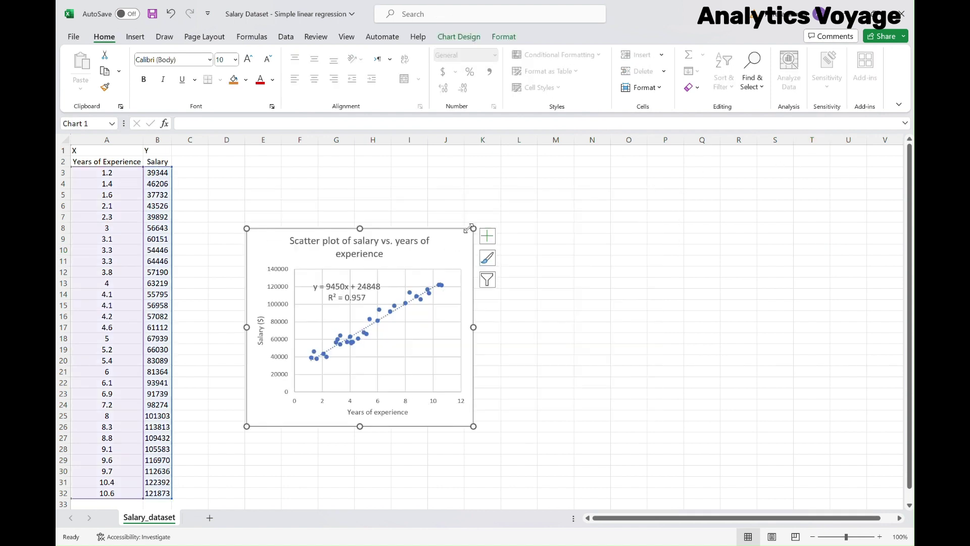
{"action": "left_click_drag", "start_coordinate": [470, 271], "coordinate": [823, 195]}
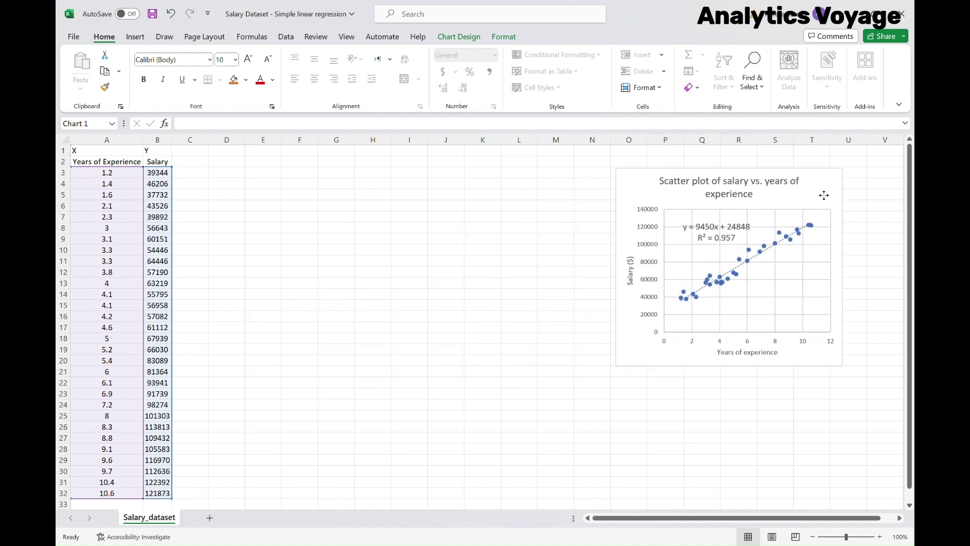
{"action": "left_click", "coordinate": [349, 193]}
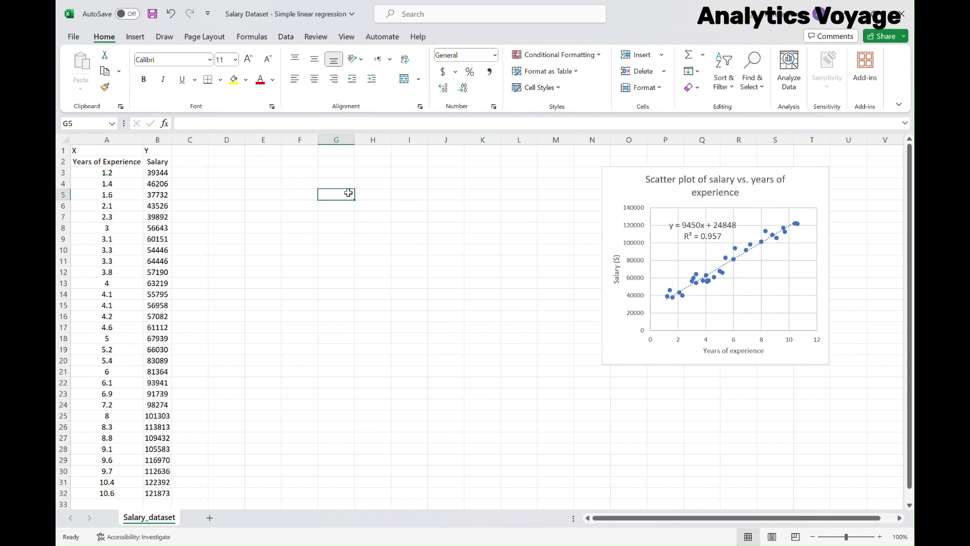
Choose Regression from the Data Analysis tools list to open its settings.
{"action": "left_click", "coordinate": [284, 40]}
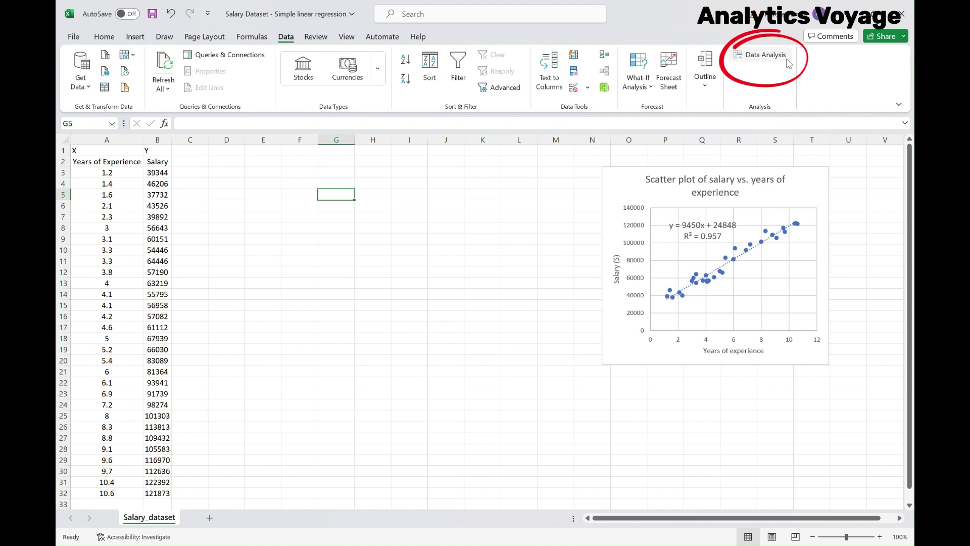
{"action": "left_click", "coordinate": [788, 60]}
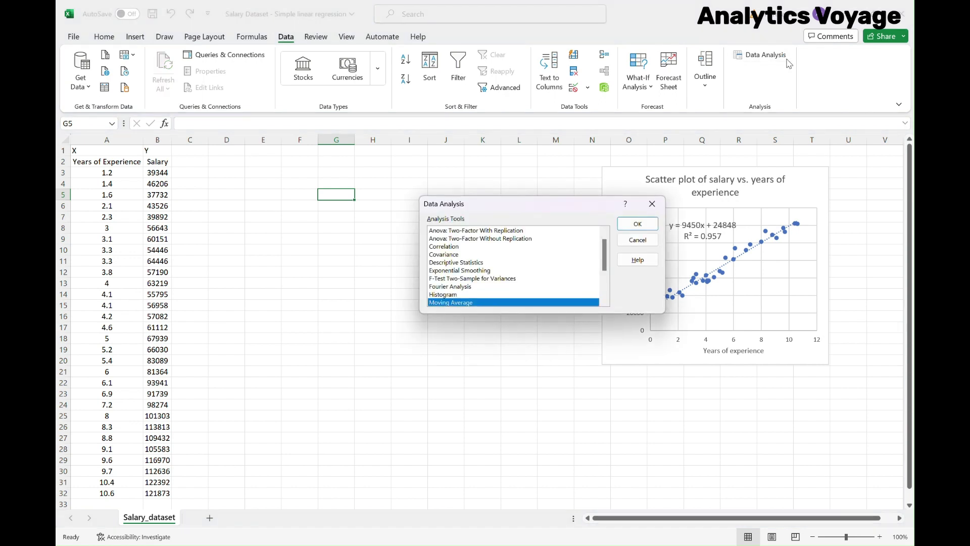
{"action": "left_click", "coordinate": [497, 257]}
{"action": "scroll", "coordinate": [497, 263], "scroll_direction": "down", "scroll_amount": 3}
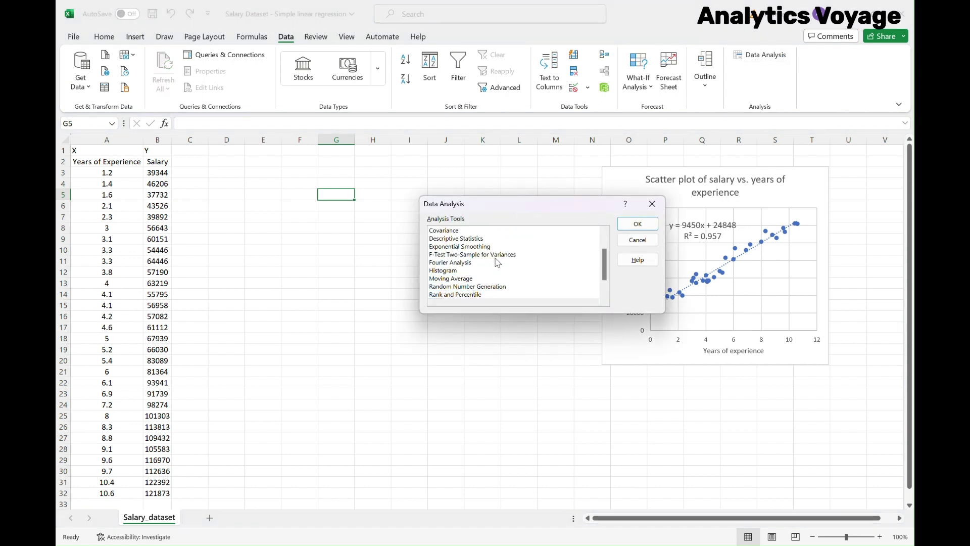
{"action": "key", "text": "r"}
{"action": "key", "text": "r"}
{"action": "key", "text": "r"}
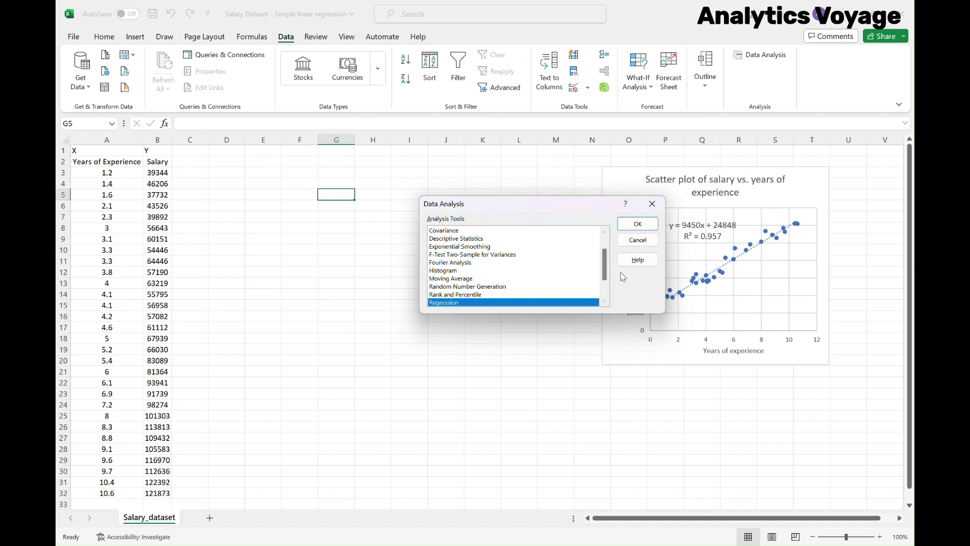
{"action": "left_click", "coordinate": [639, 225]}
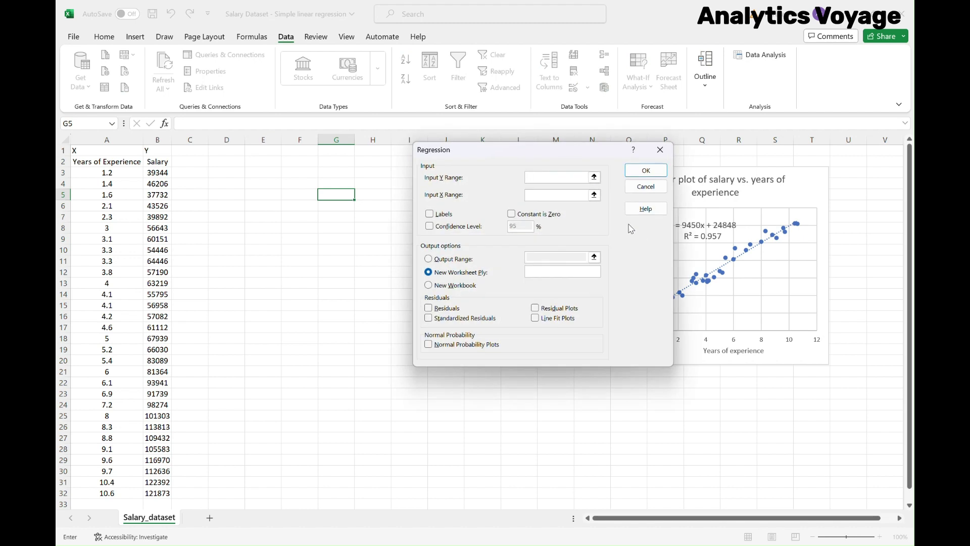
Set the regression Y input to B2:B32 and X input to A2:A32.
{"action": "left_click_drag", "start_coordinate": [488, 158], "coordinate": [411, 175]}
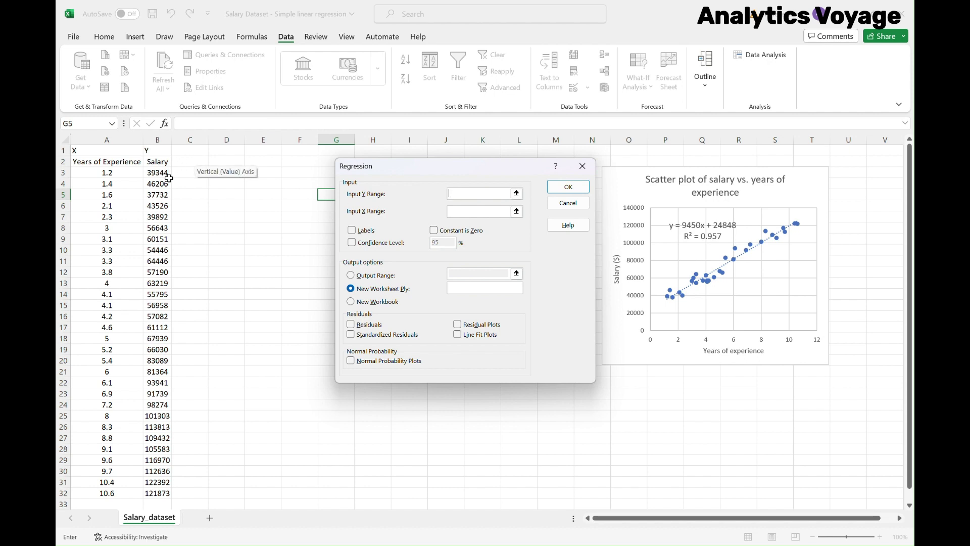
{"action": "left_click_drag", "start_coordinate": [158, 162], "coordinate": [172, 487]}
{"action": "left_click", "coordinate": [475, 212]}
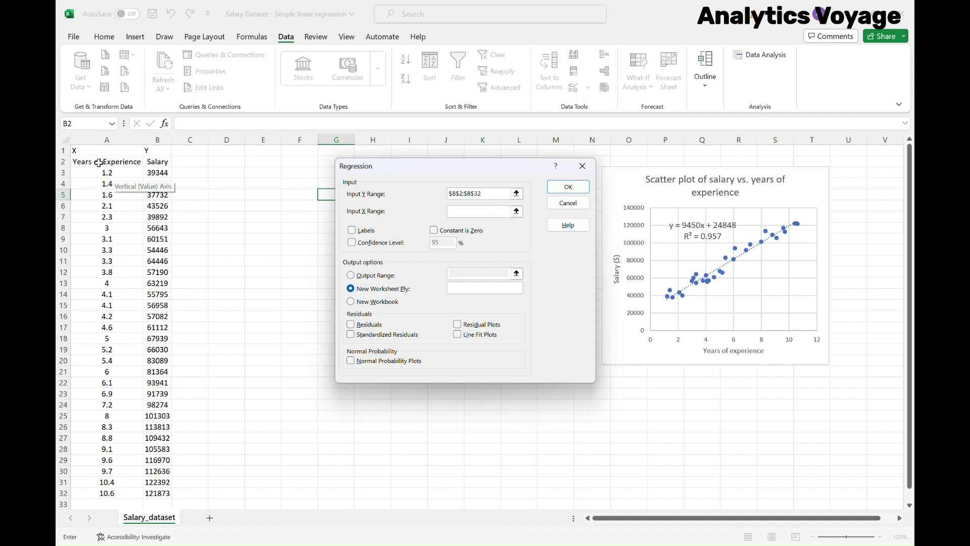
{"action": "left_click_drag", "start_coordinate": [98, 163], "coordinate": [115, 482]}
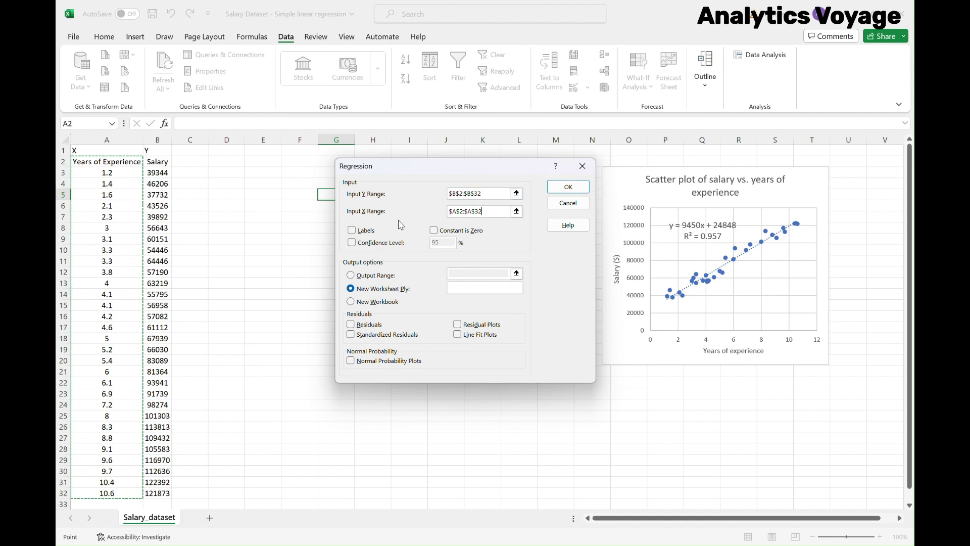
Enable labels, set output range to D3, and include residuals.
{"action": "left_click", "coordinate": [353, 231]}
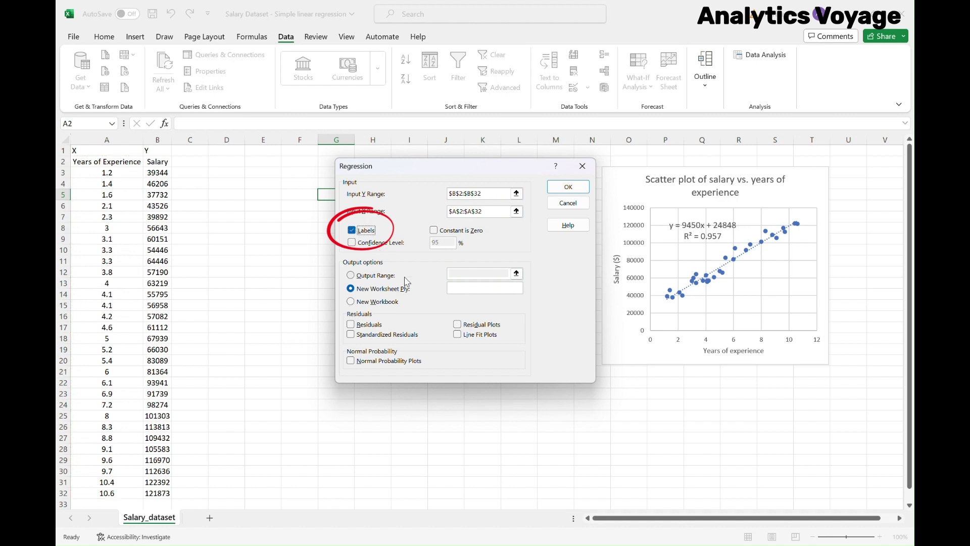
{"action": "left_click", "coordinate": [353, 277]}
{"action": "left_click", "coordinate": [450, 272]}
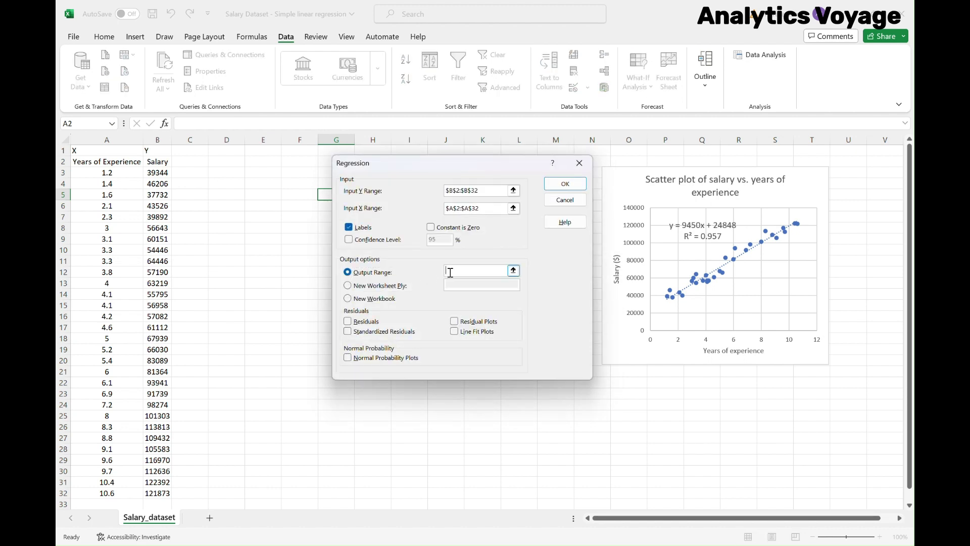
{"action": "left_click", "coordinate": [236, 177]}
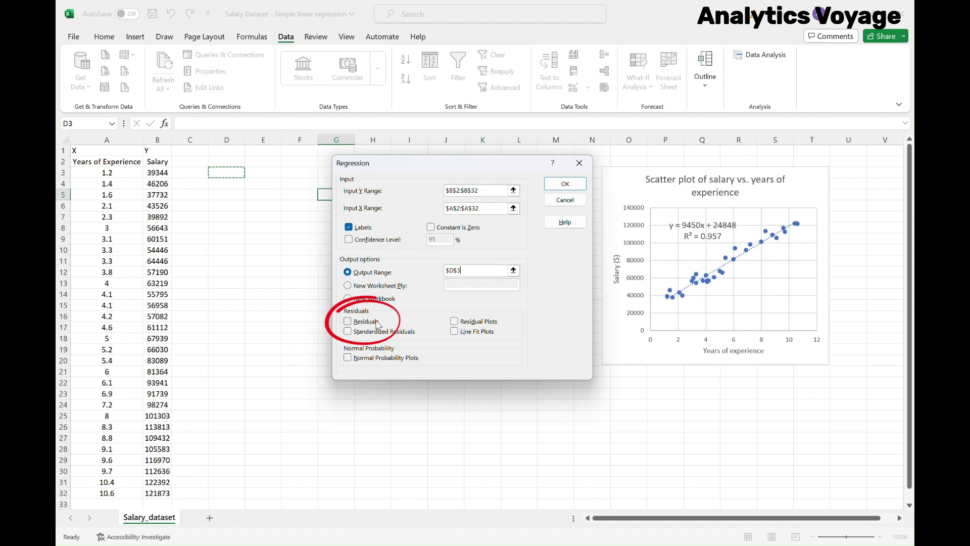
{"action": "left_click", "coordinate": [349, 321]}
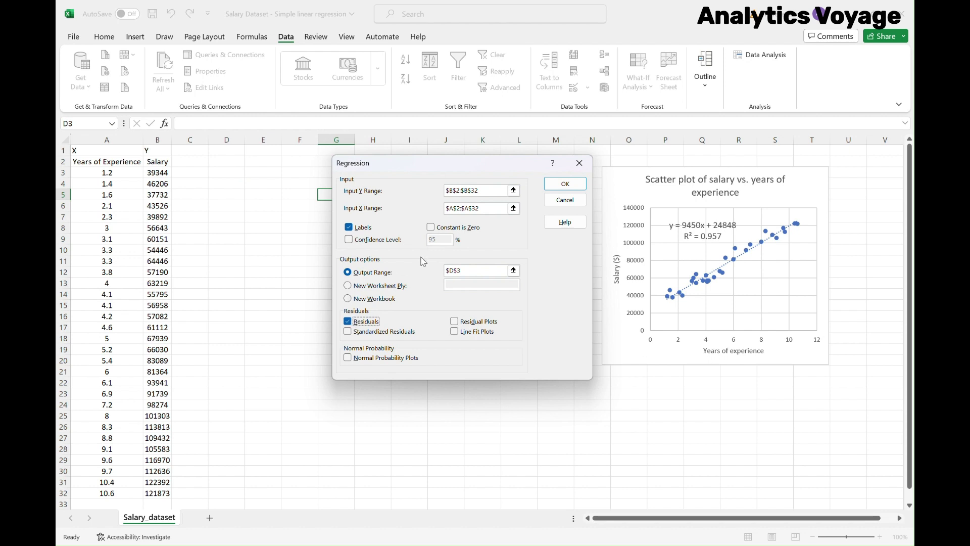
Run the regression into D3 and AutoFit columns D:L, then review the results.
{"action": "left_click", "coordinate": [564, 183]}
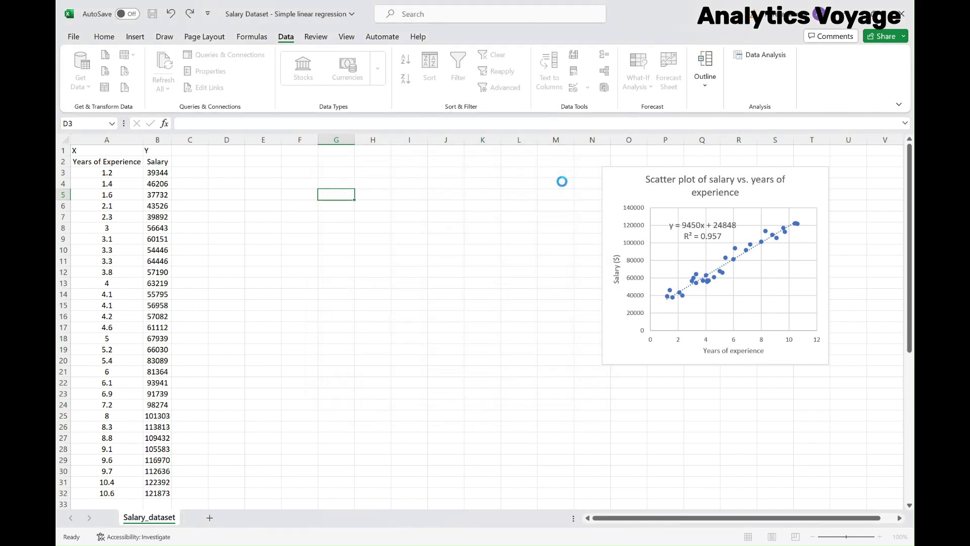
{"action": "left_click", "coordinate": [233, 142]}
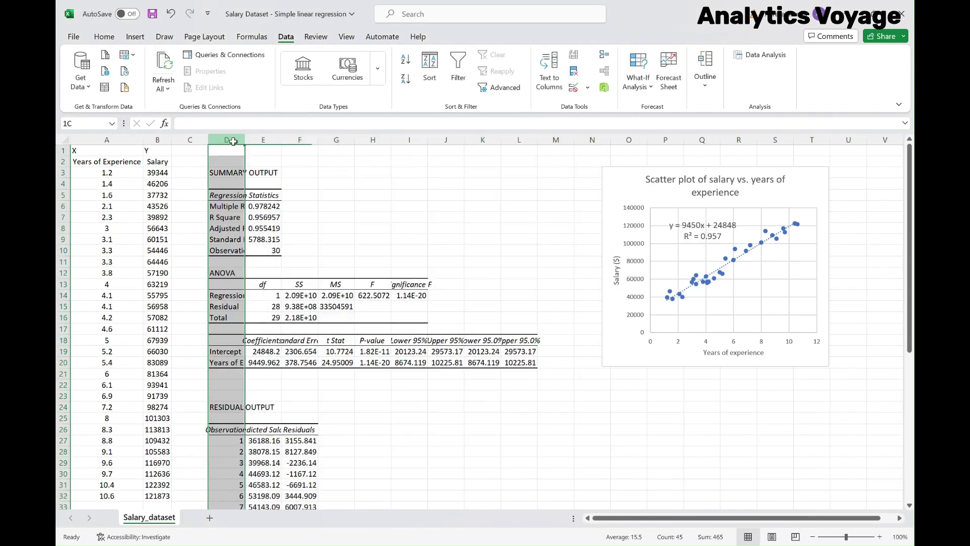
{"action": "left_click_drag", "start_coordinate": [233, 141], "coordinate": [468, 139]}
{"action": "double_click", "coordinate": [468, 139]}
{"action": "left_click", "coordinate": [445, 205]}
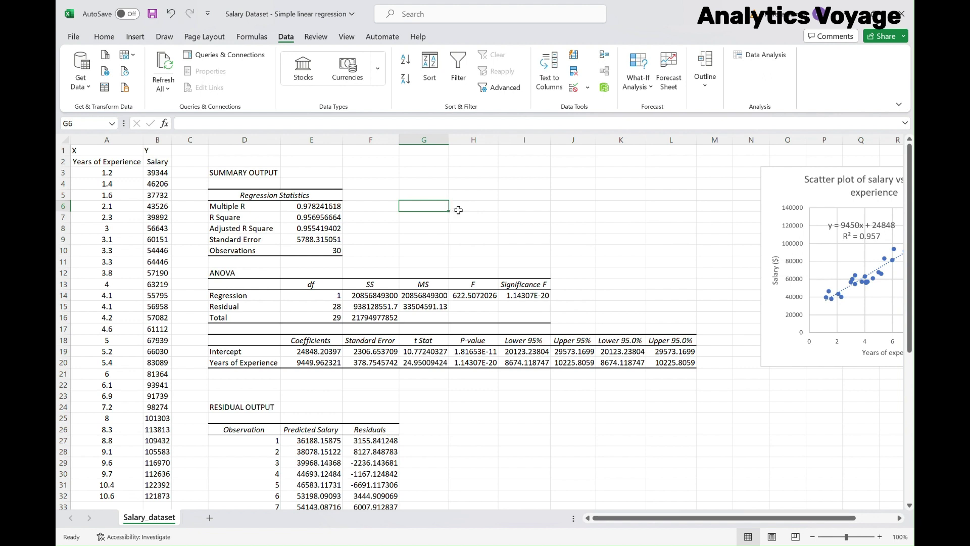
{"action": "scroll", "coordinate": [532, 254], "scroll_direction": "down", "scroll_amount": 4}
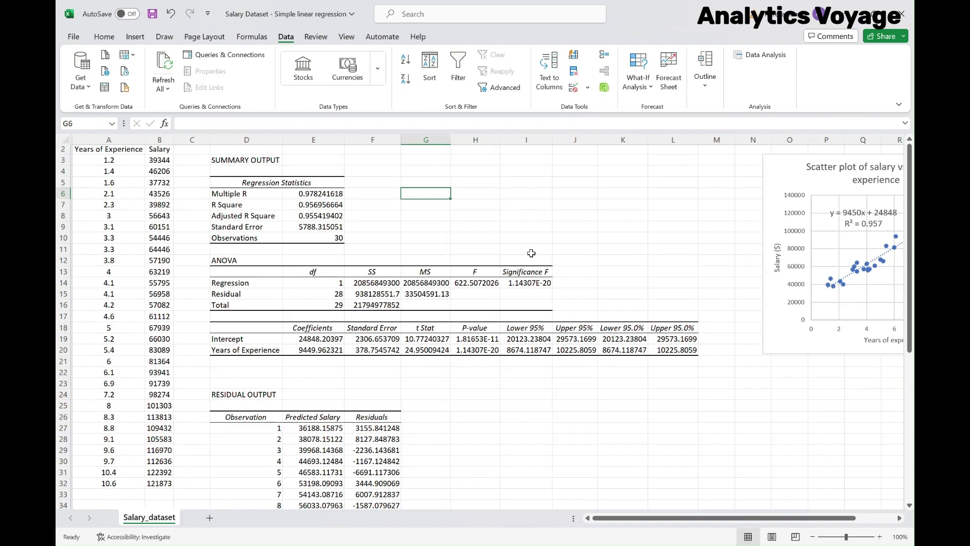
{"action": "scroll", "coordinate": [532, 253], "scroll_direction": "down", "scroll_amount": 7}
{"action": "scroll", "coordinate": [532, 254], "scroll_direction": "up", "scroll_amount": 10}
{"action": "scroll", "coordinate": [531, 253], "scroll_direction": "up", "scroll_amount": 1}
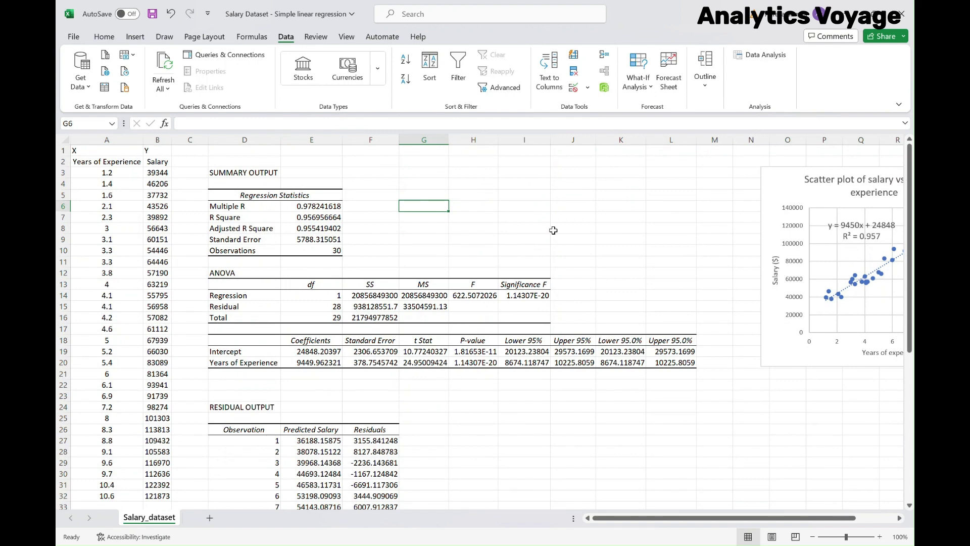